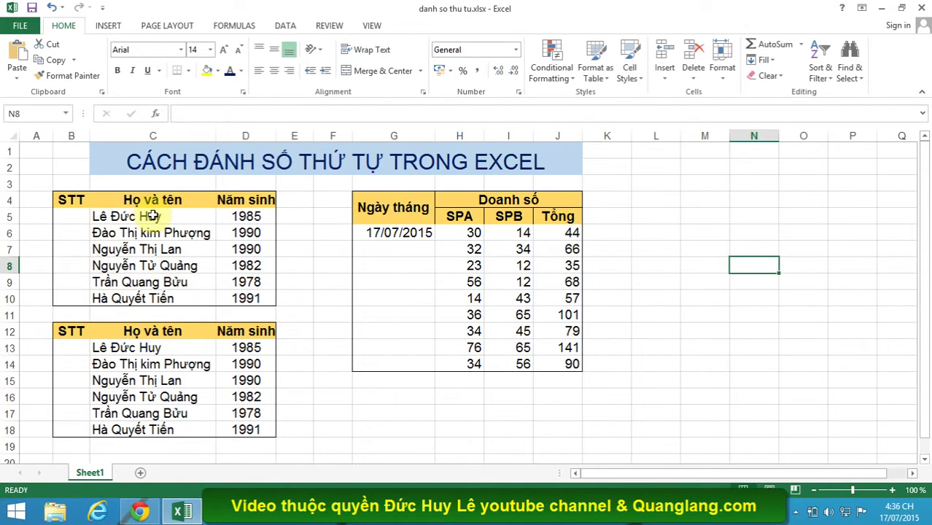
Step: Enter 1 in B5 and 2 in B6 as the first STT numbers
click(75, 215)
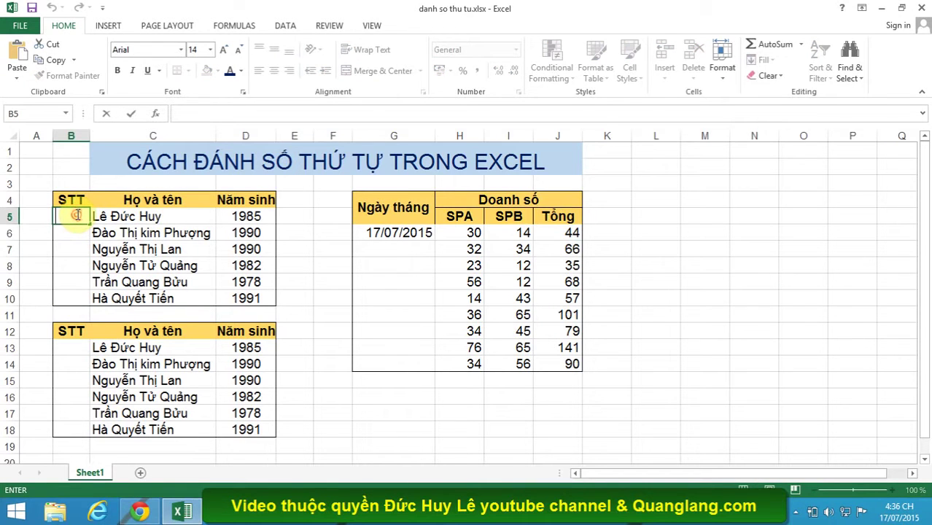
text(1)
key(Return)
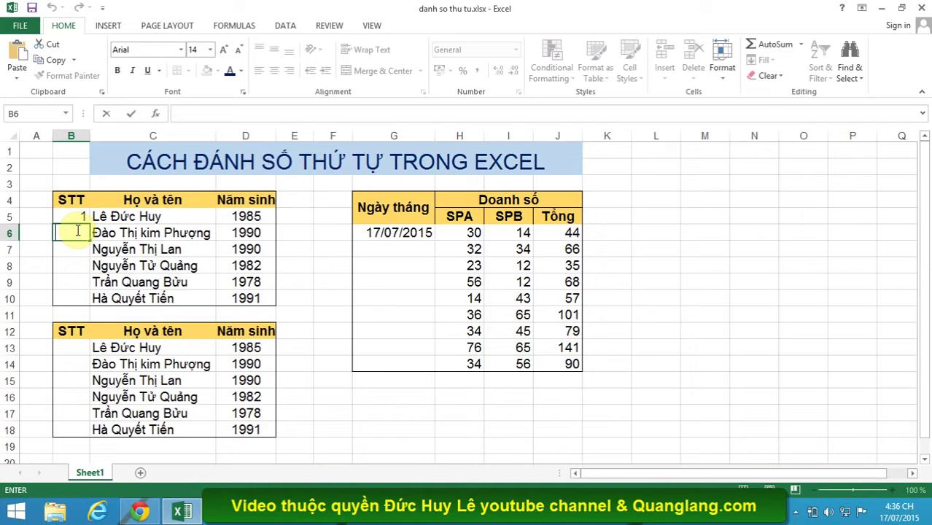
text(2)
click(152, 231)
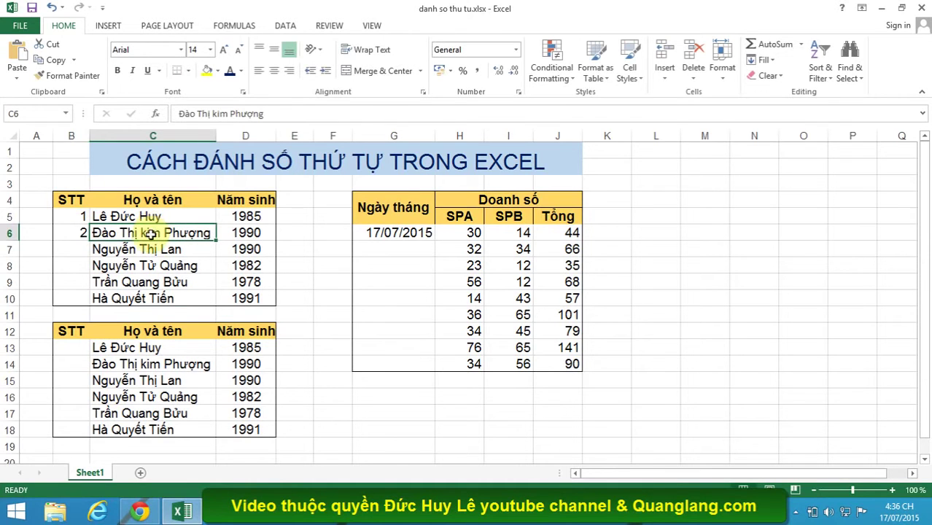
Step: Fill B5:B6 down to B10 so the column reads 1 through 6
drag(78, 217, 80, 232)
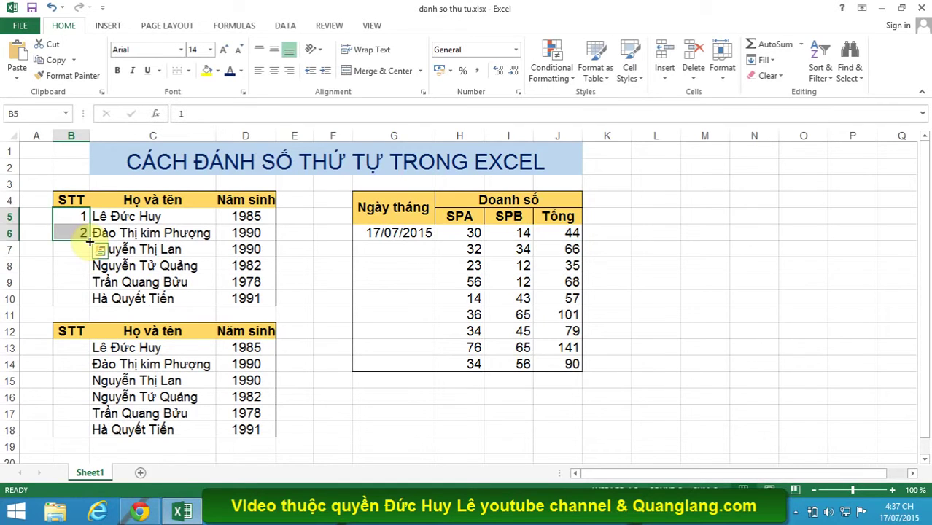
drag(89, 241, 89, 305)
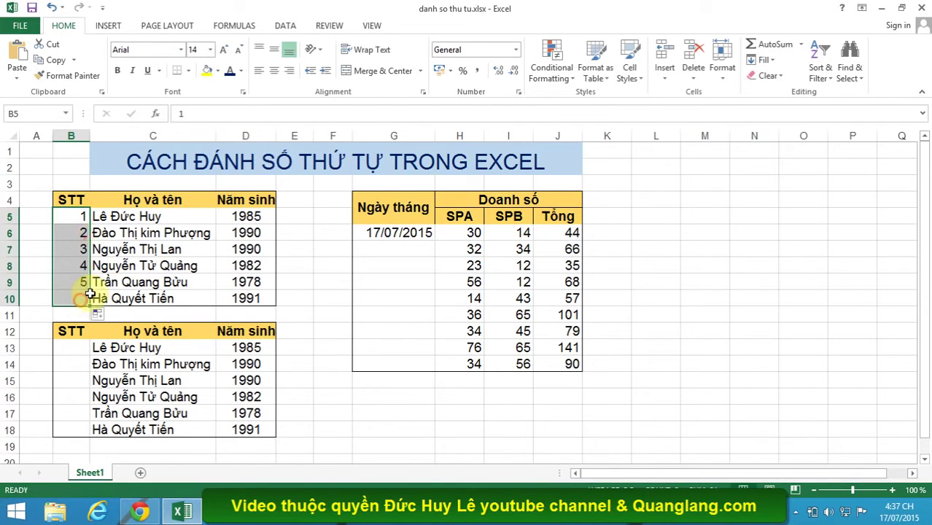
click(95, 234)
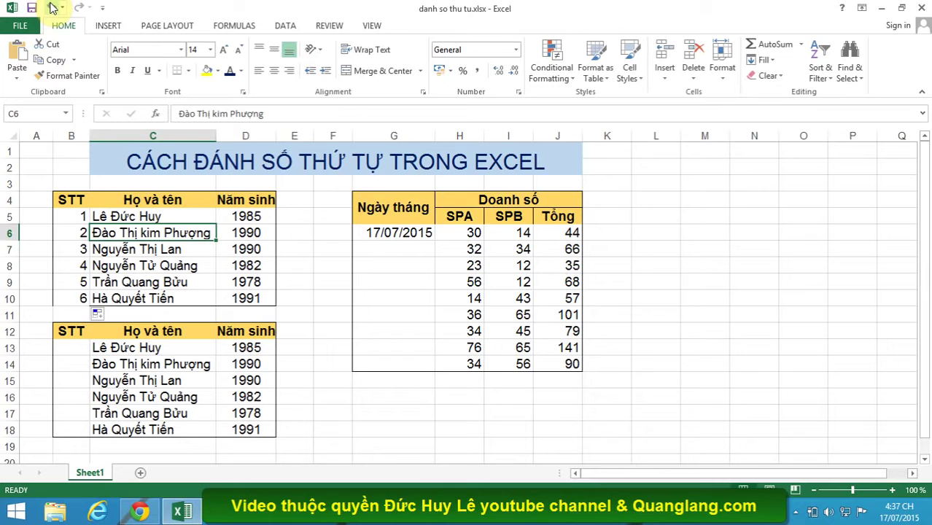
Step: Undo the 1–6 fill and refill B5:B10 as a Growth Trend: 1, 2, 4, 8, 16, 32
click(52, 8)
click(53, 8)
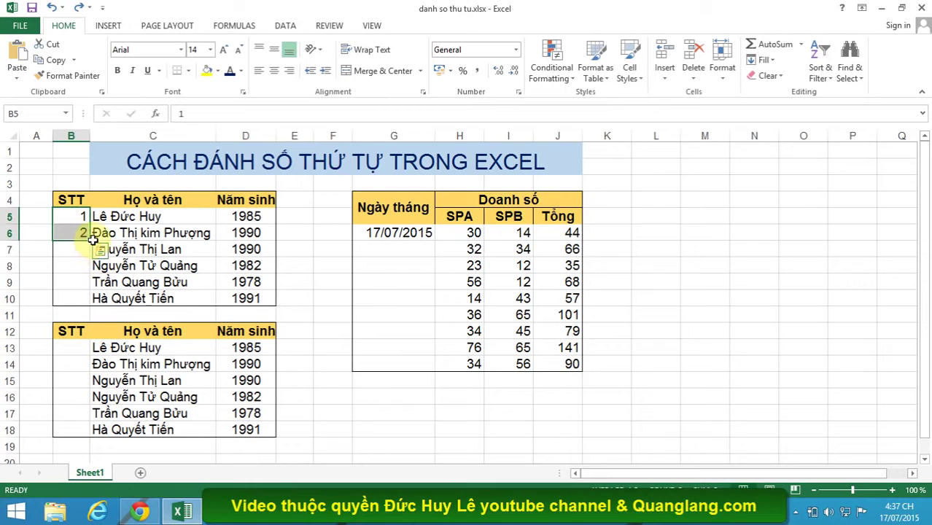
drag(89, 241, 82, 303)
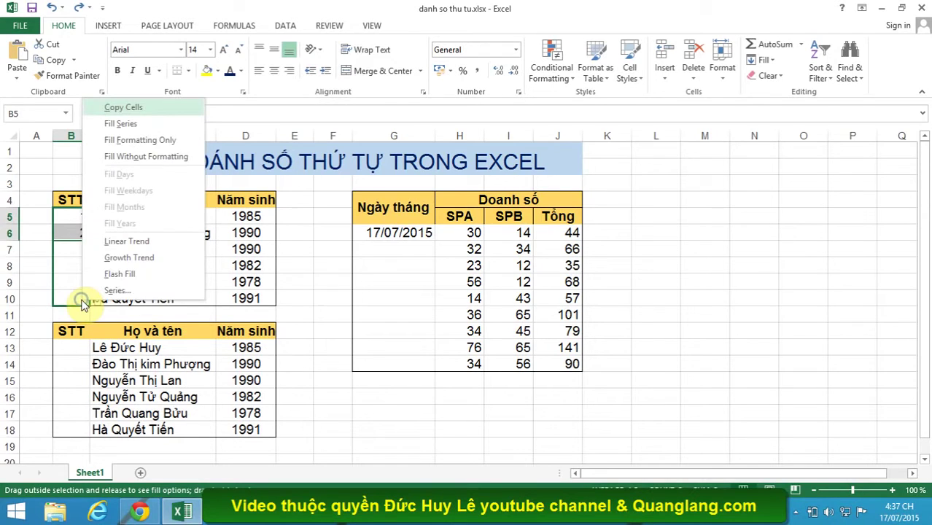
click(119, 263)
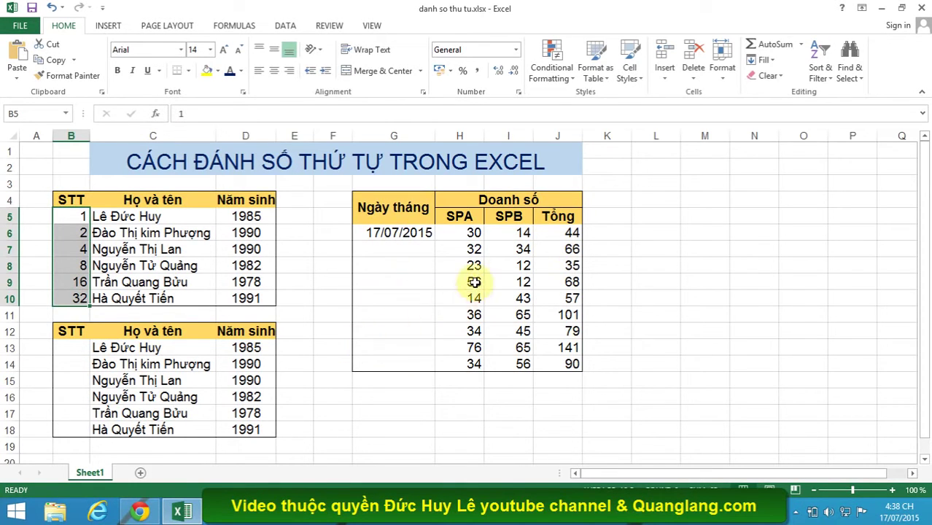
Step: Fill G6 down as a daily date series in columns, step 1, stopping at 25/7/2015
click(398, 235)
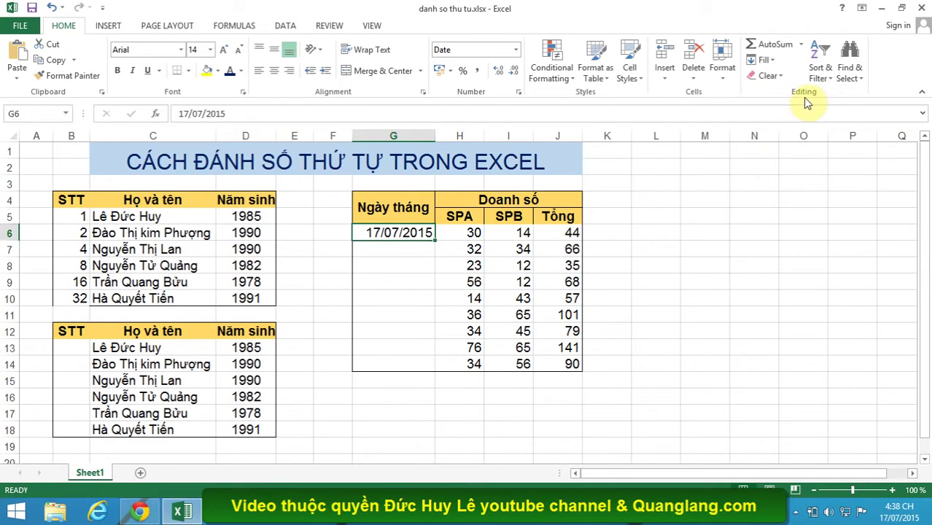
click(776, 62)
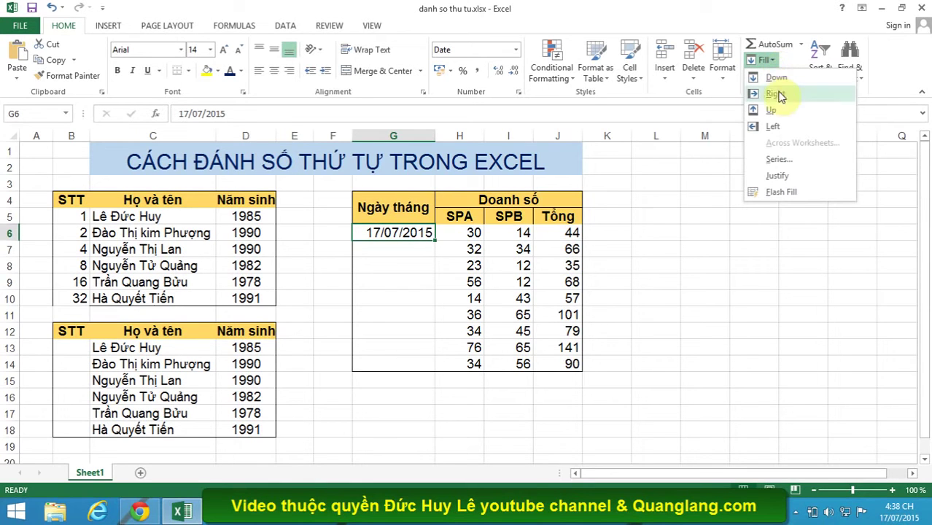
click(806, 162)
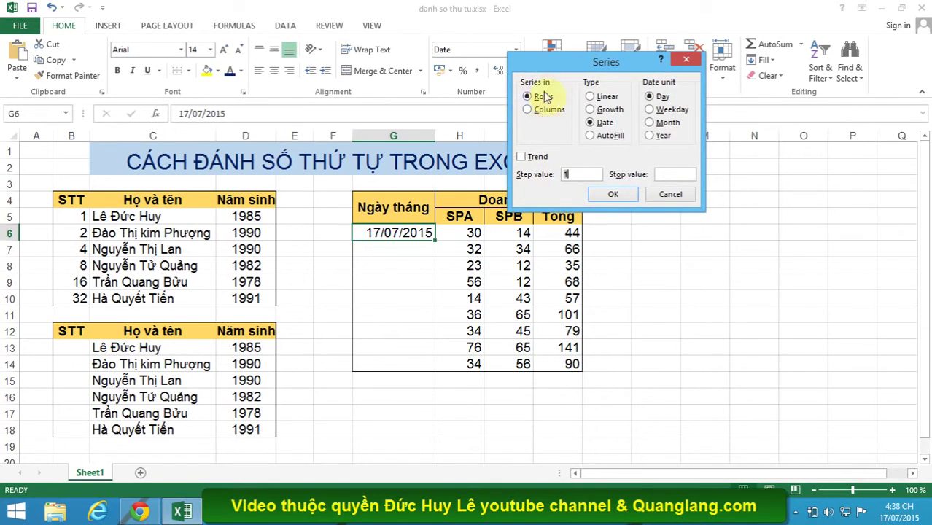
click(532, 111)
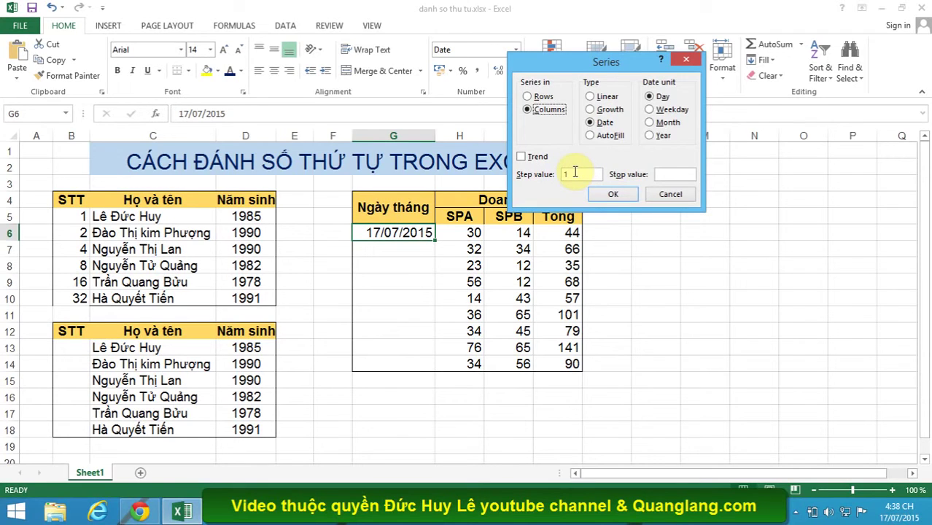
click(569, 179)
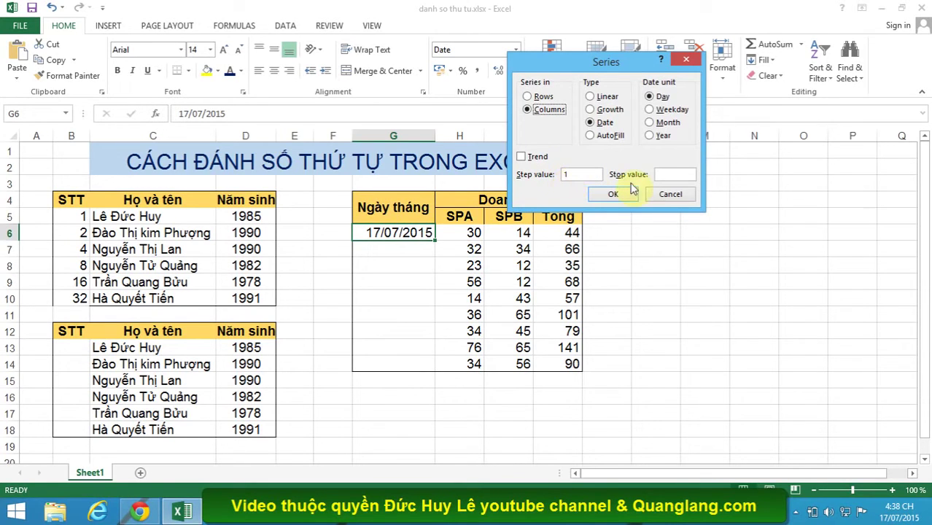
click(671, 173)
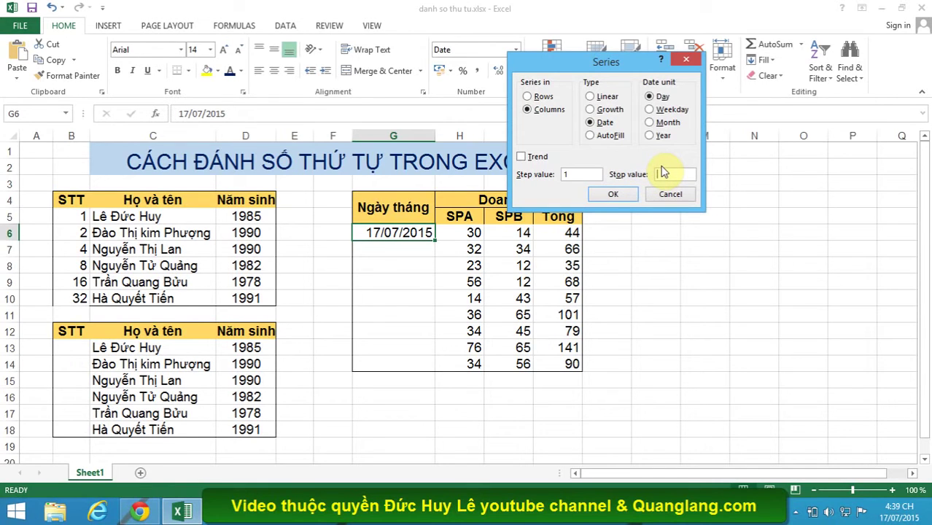
text(25/7/2015)
click(613, 195)
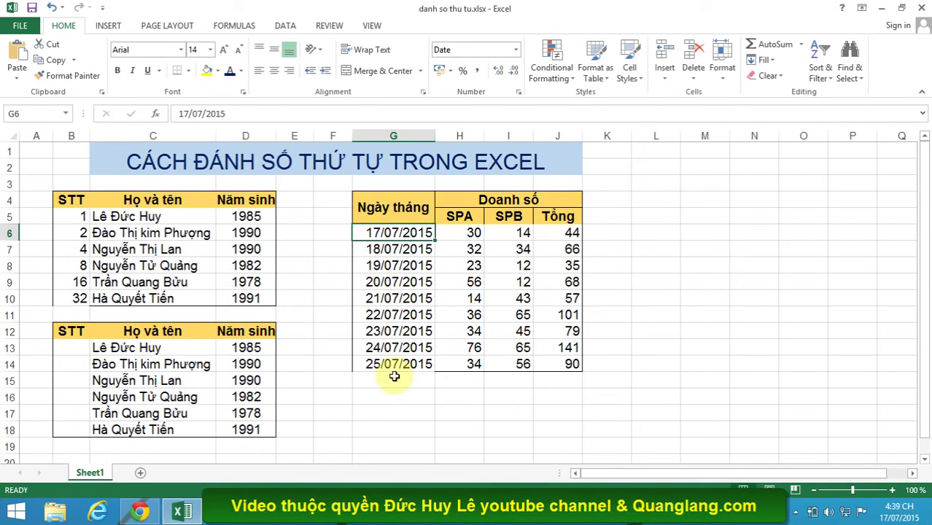
Step: Enter 1 in B13 as the start of the lower STT column
click(699, 398)
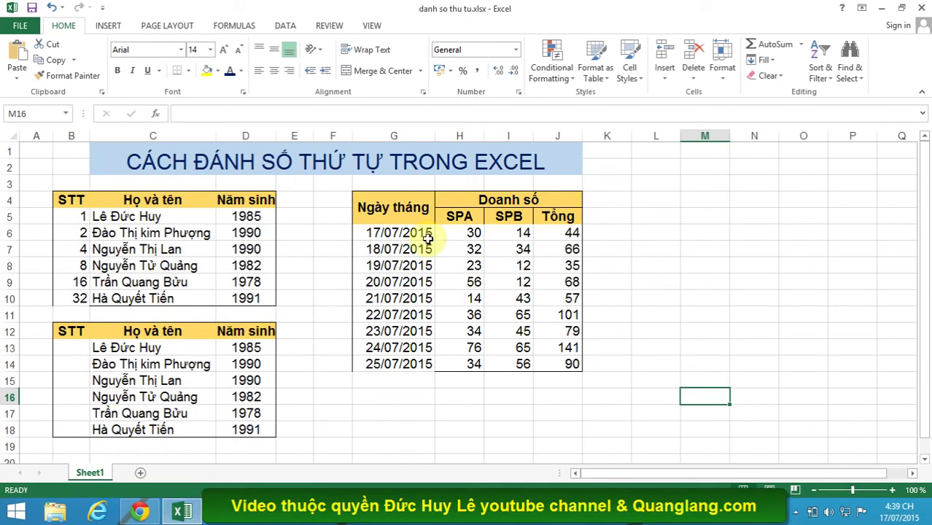
click(71, 347)
text(1)
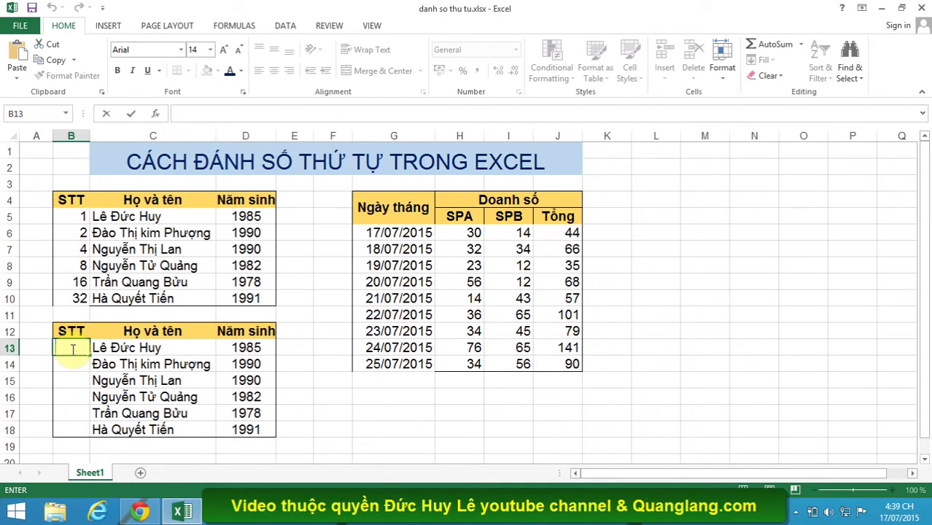
click(72, 379)
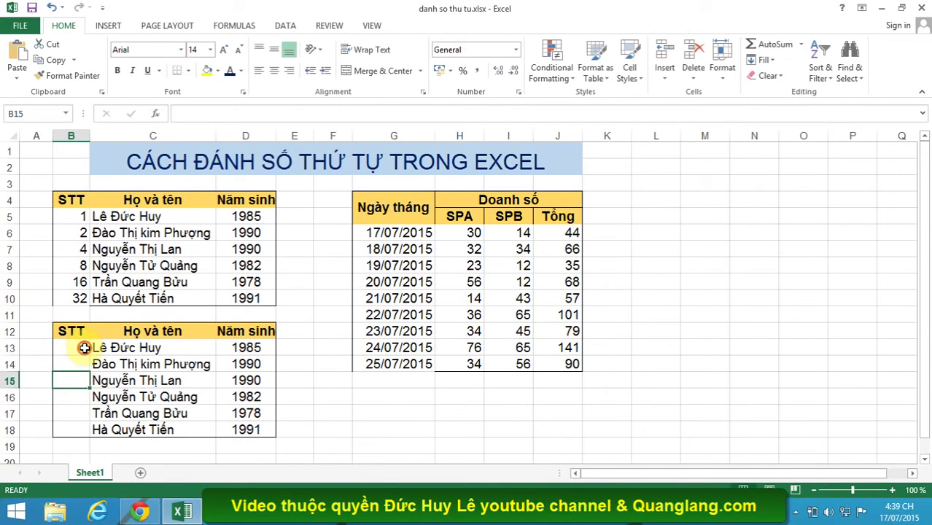
click(84, 347)
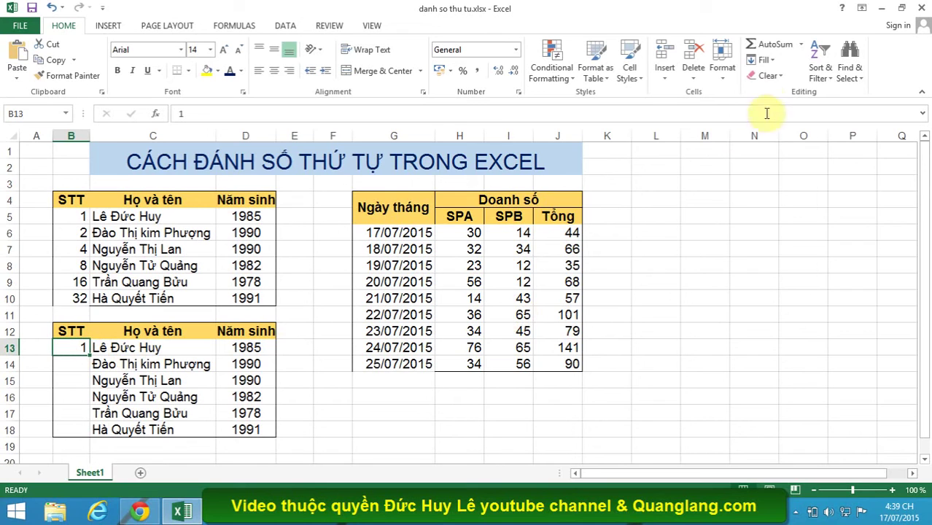
Step: Fill B13 down as a linear column series with step 2 and stop value 20
click(763, 60)
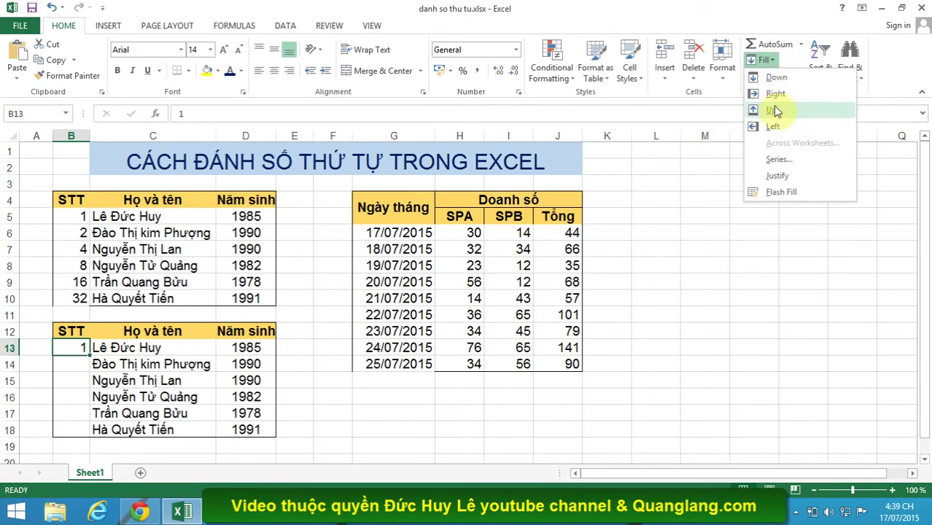
click(778, 159)
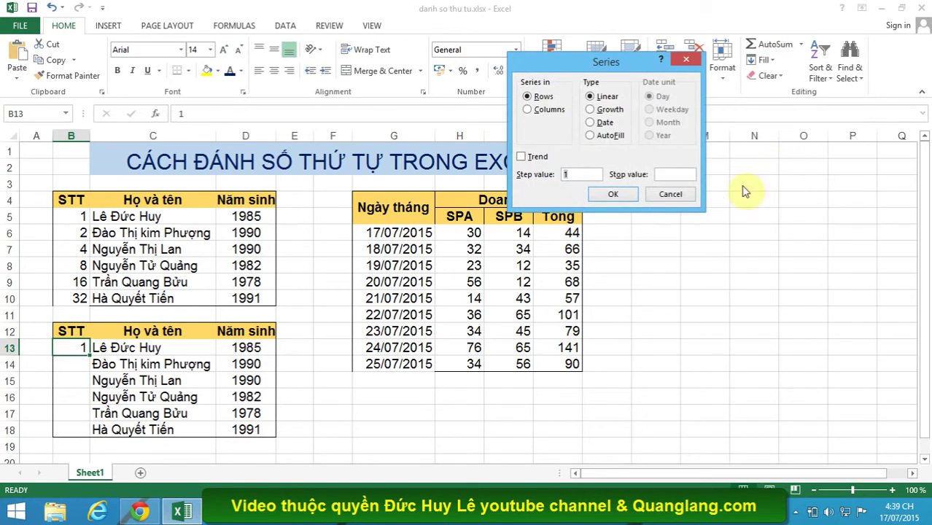
click(528, 111)
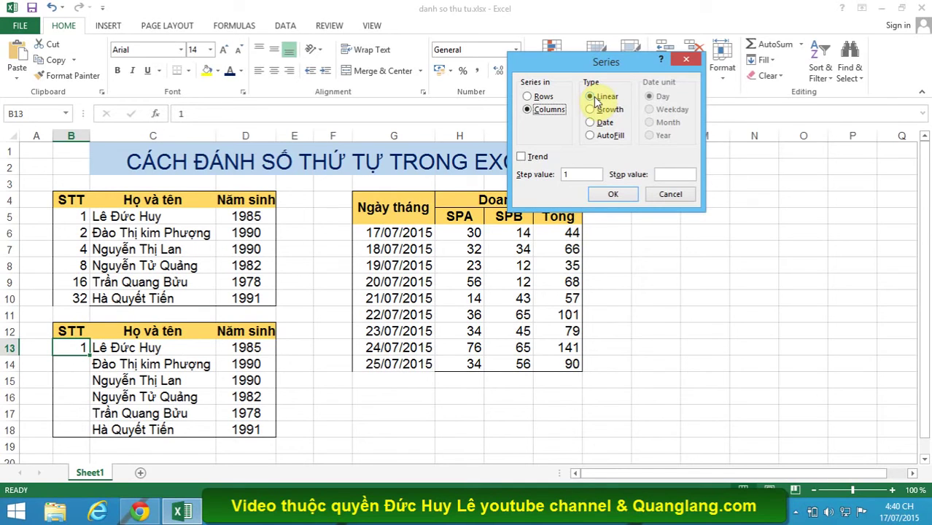
click(576, 175)
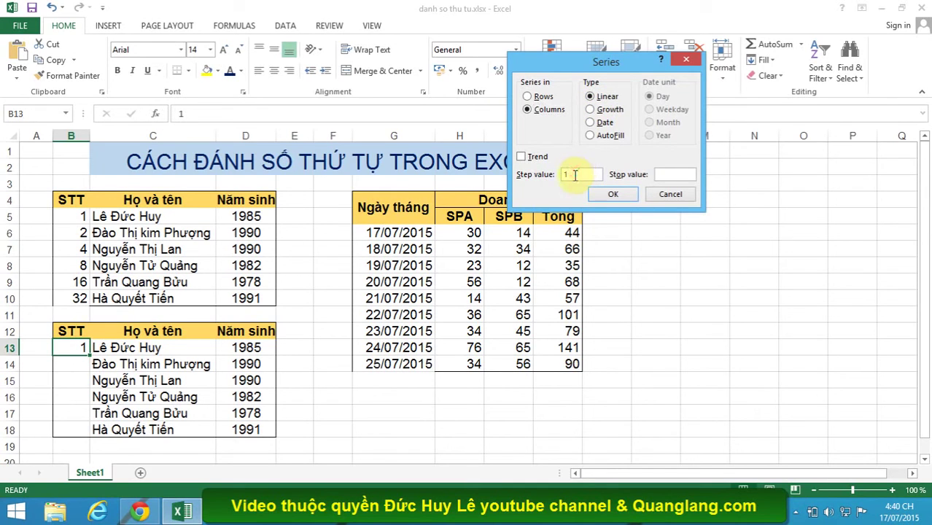
double_click(580, 175)
click(666, 175)
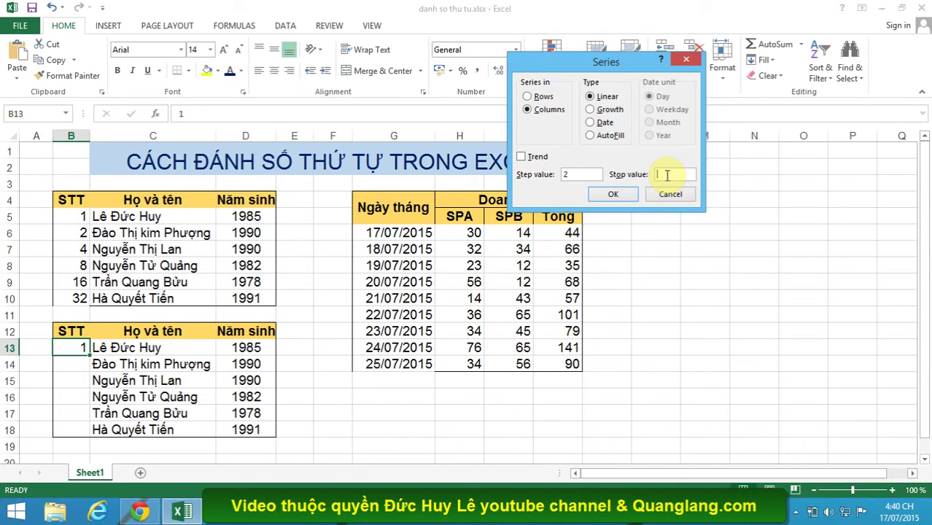
text(20)
click(611, 197)
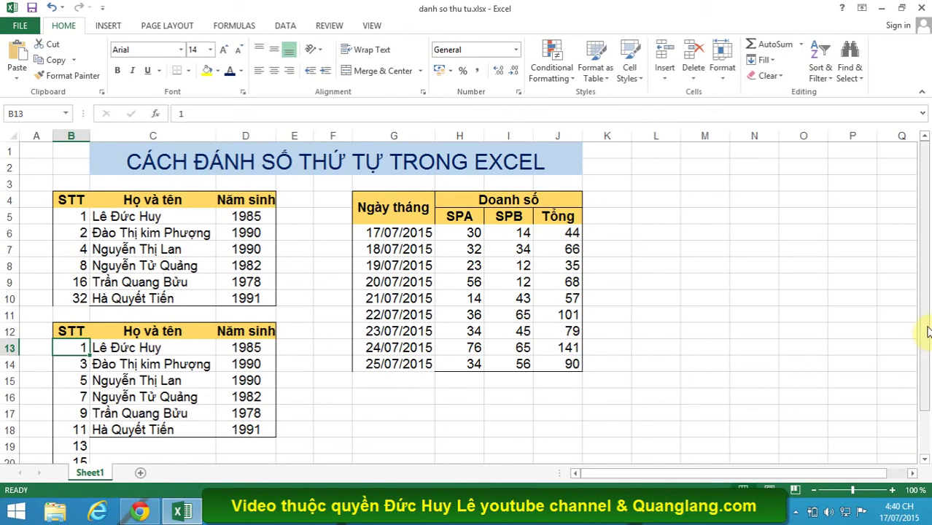
drag(927, 332, 926, 336)
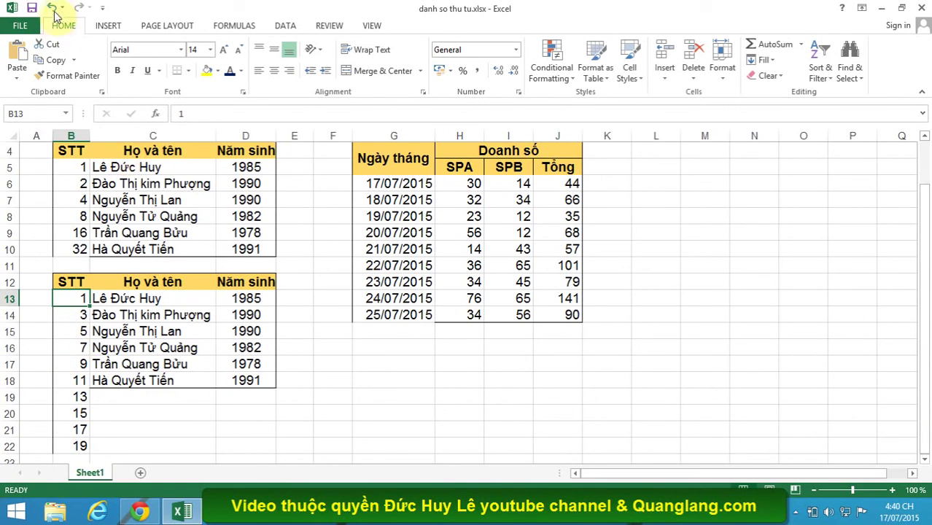
Step: Undo the odd numbers and refill B13 as a column Growth series, step 2, stop 32
click(52, 9)
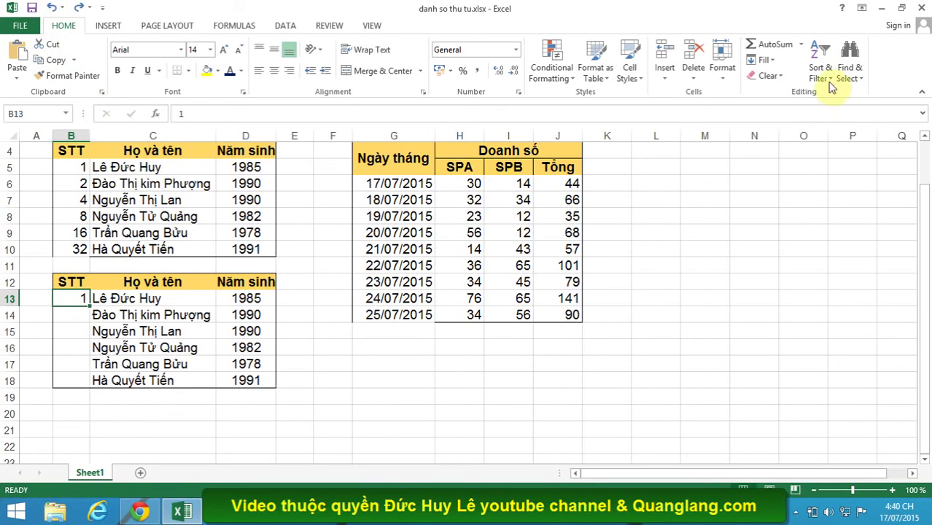
scroll(750, 136, up, 1)
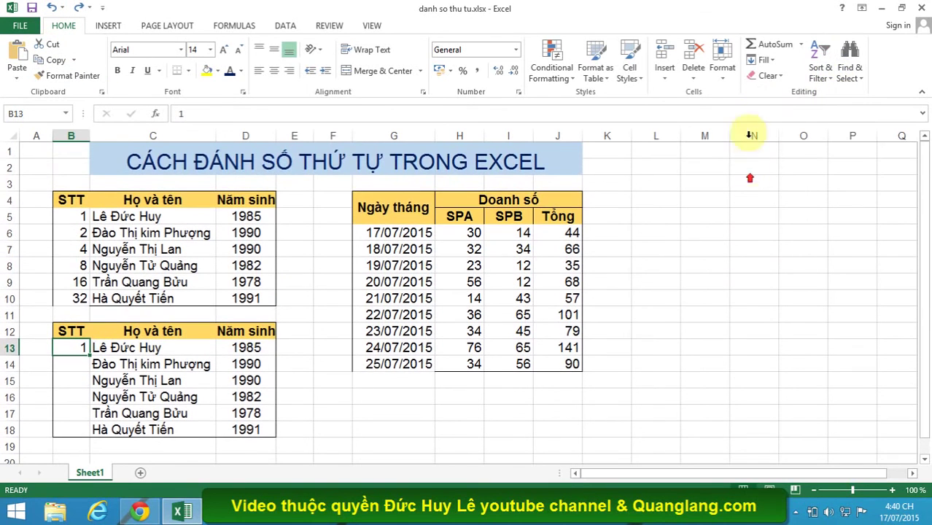
click(777, 62)
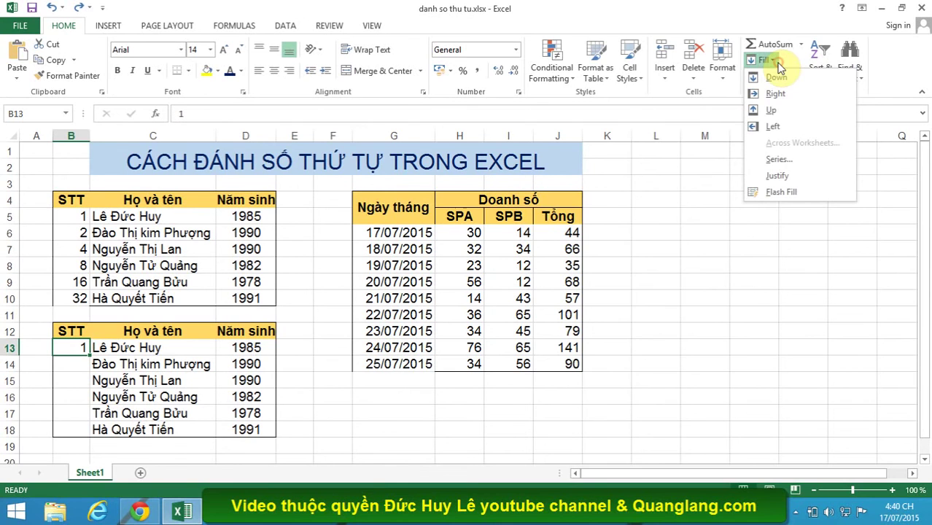
click(778, 159)
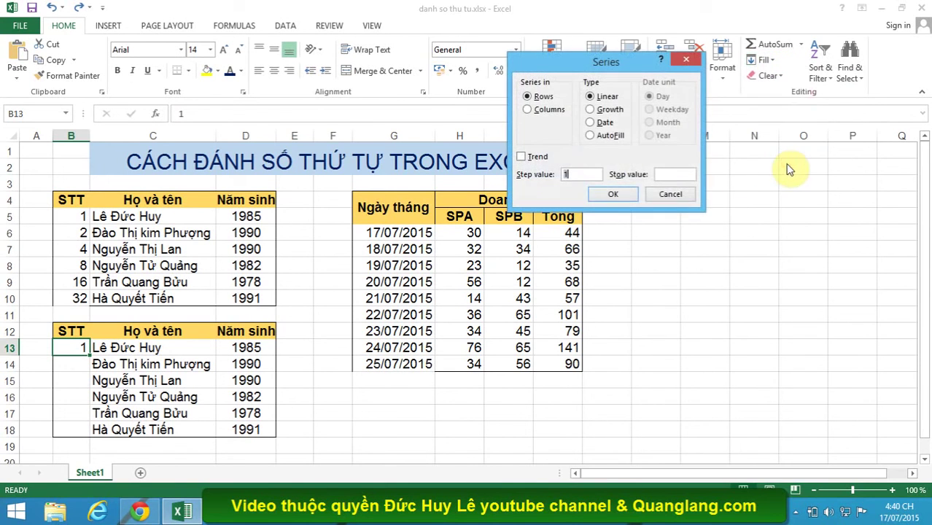
click(561, 113)
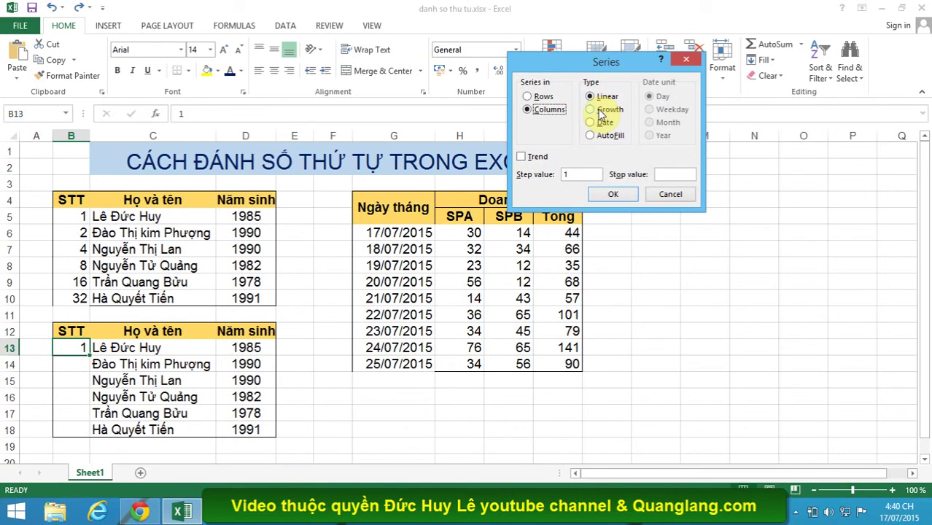
click(595, 110)
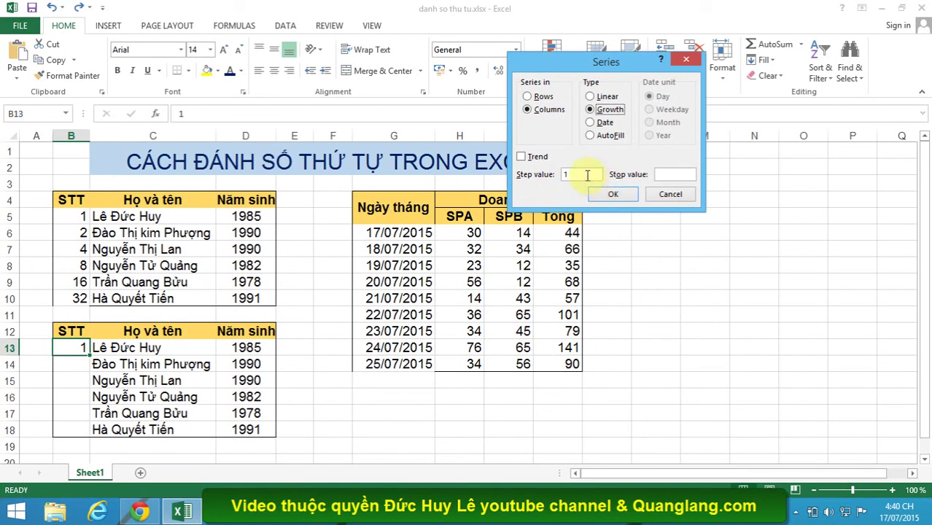
click(573, 174)
double_click(560, 174)
text(2)
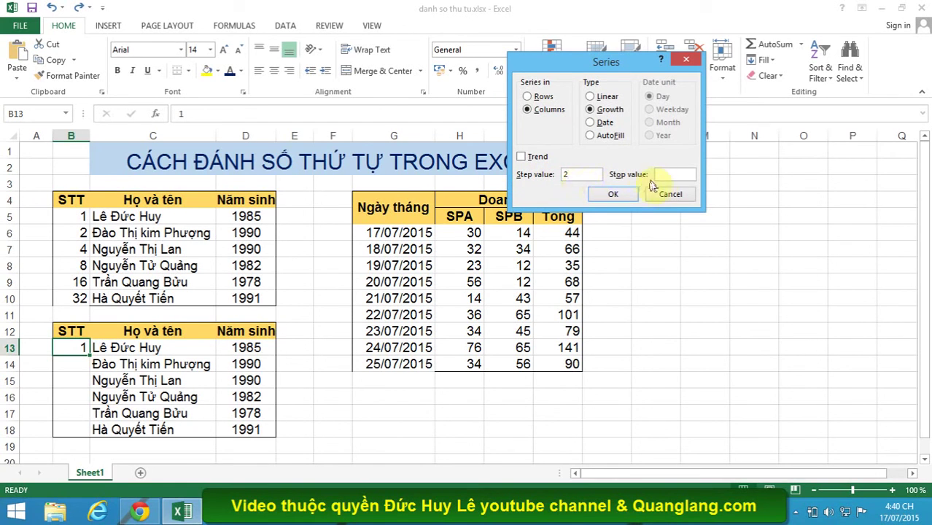
click(663, 174)
text(32)
click(623, 194)
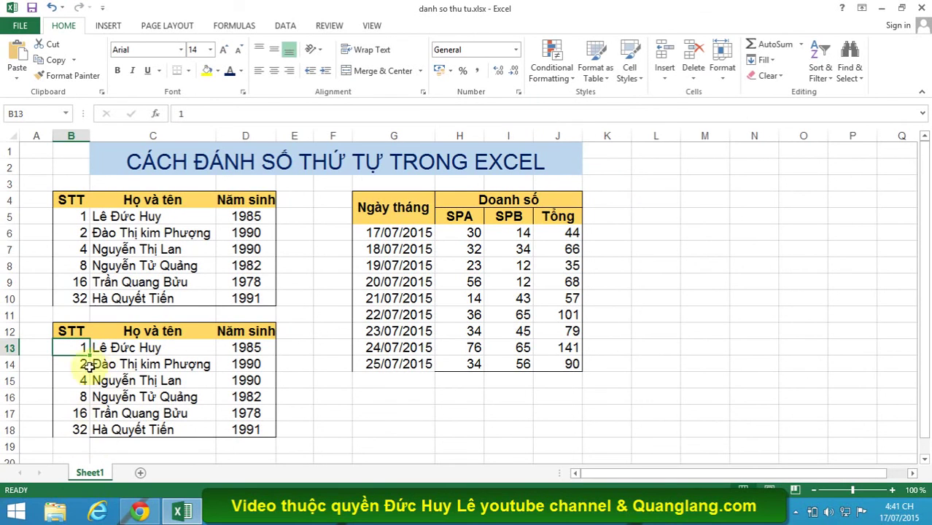
click(365, 435)
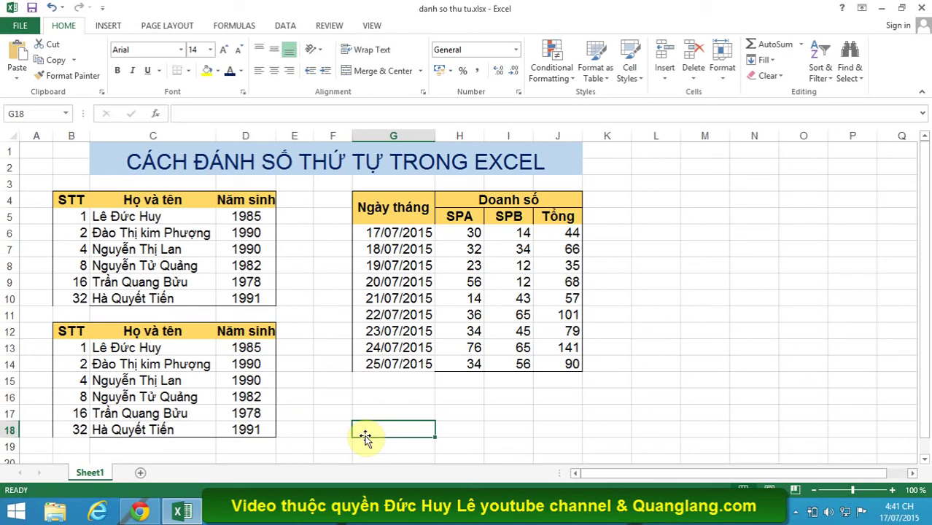